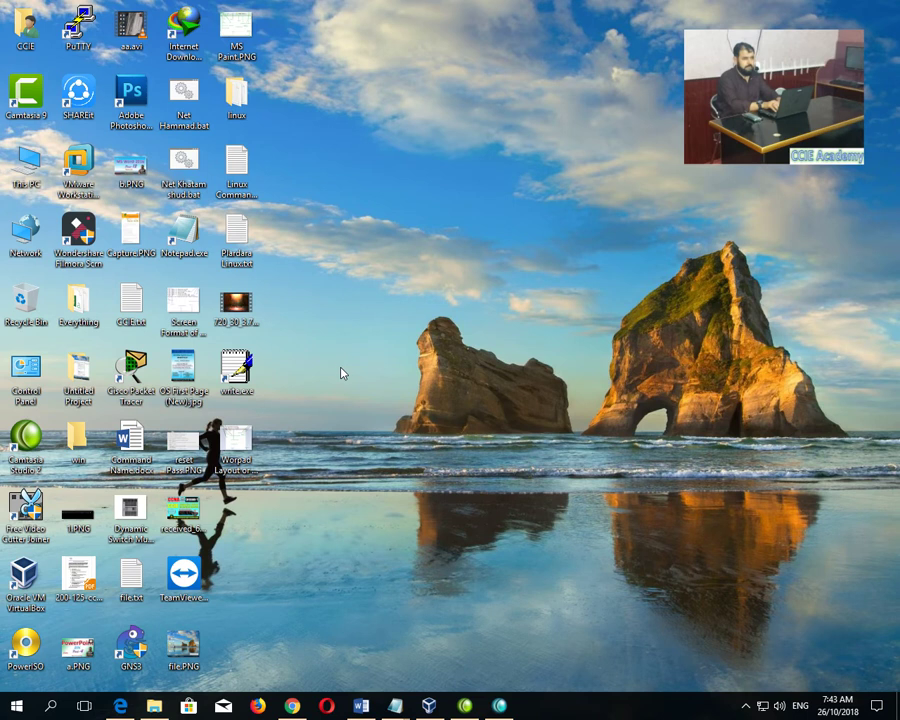
- Bring Chrome forward and load the Gmail inbox at gmail.com in a new tab
click(292, 706)
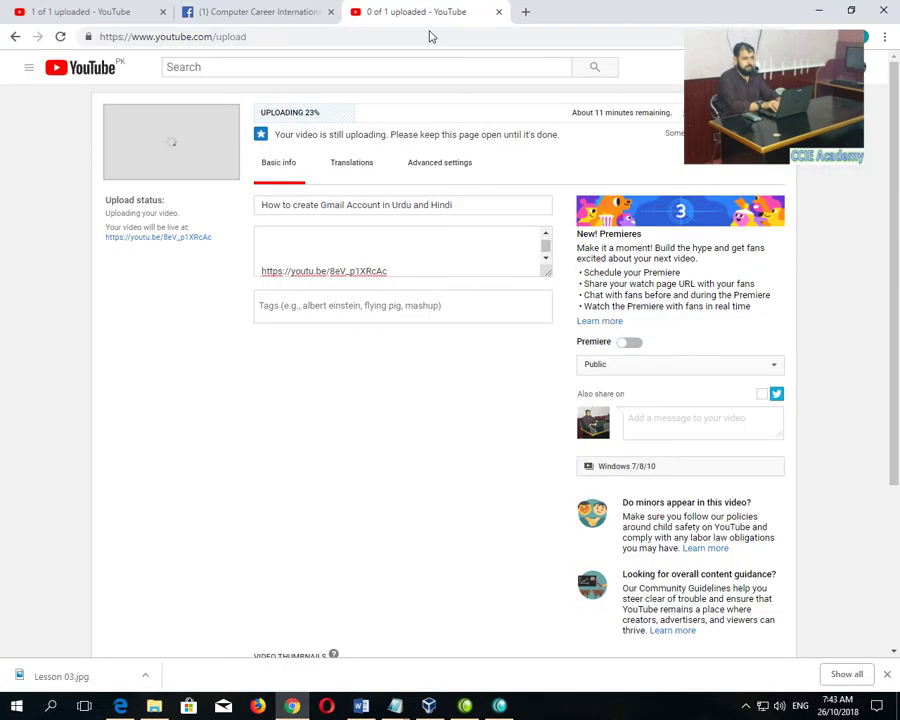
click(526, 11)
text(gm)
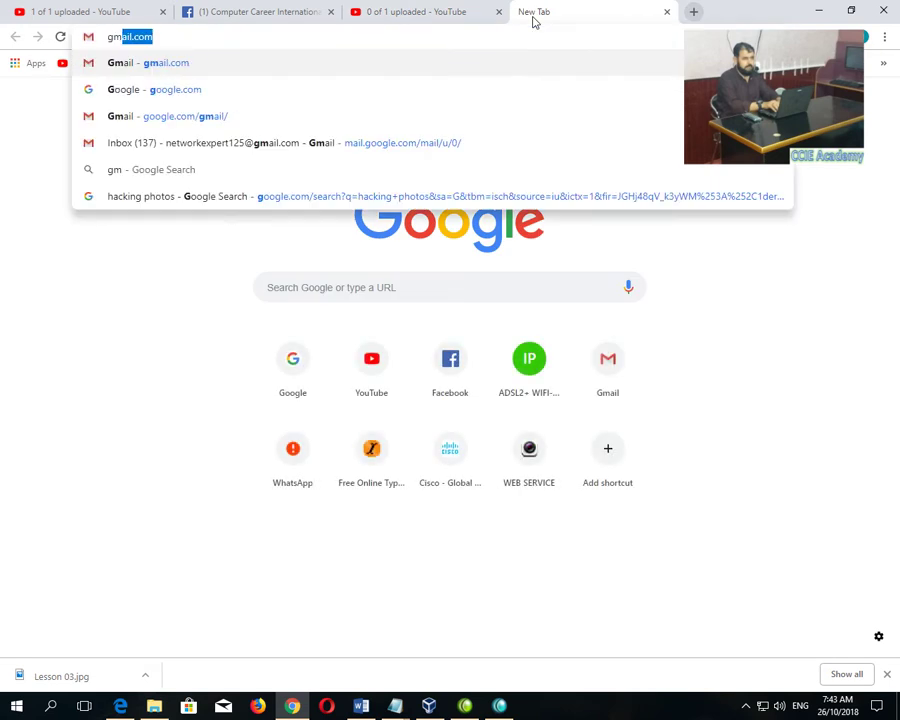
key(Return)
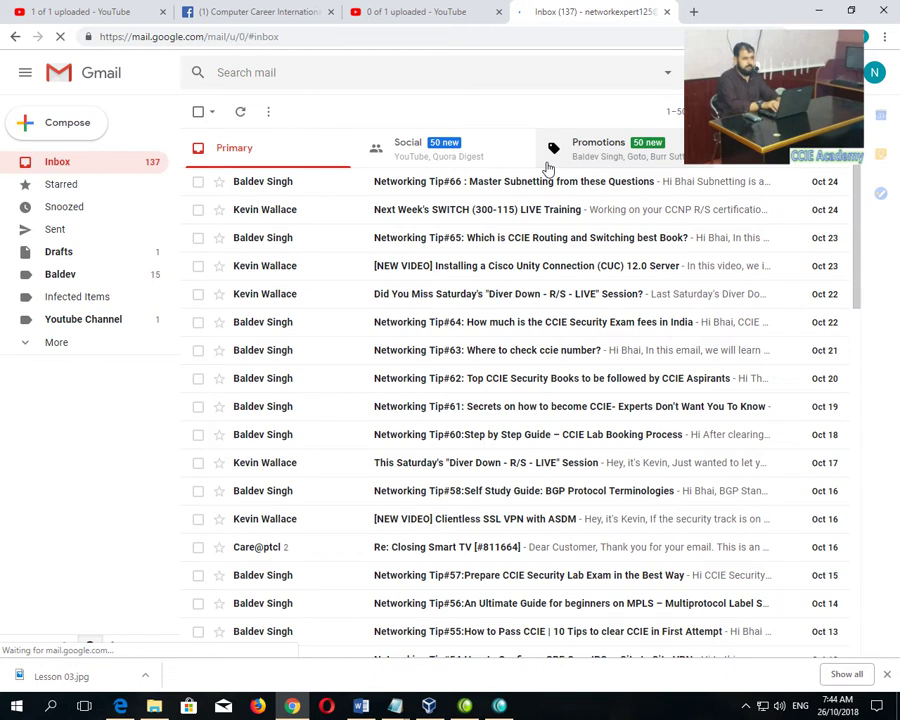
click(876, 84)
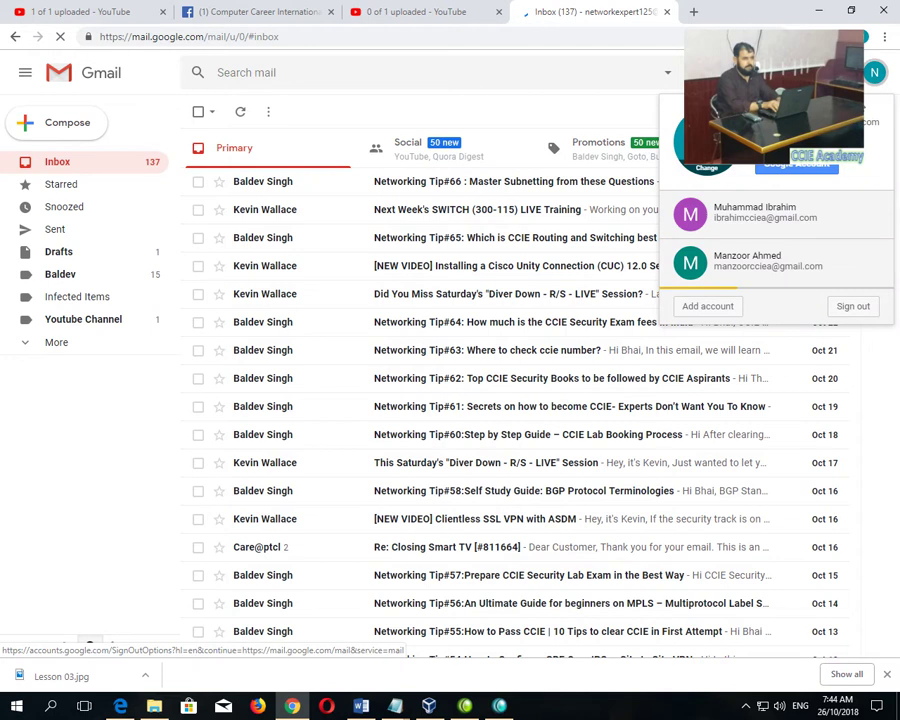
click(787, 168)
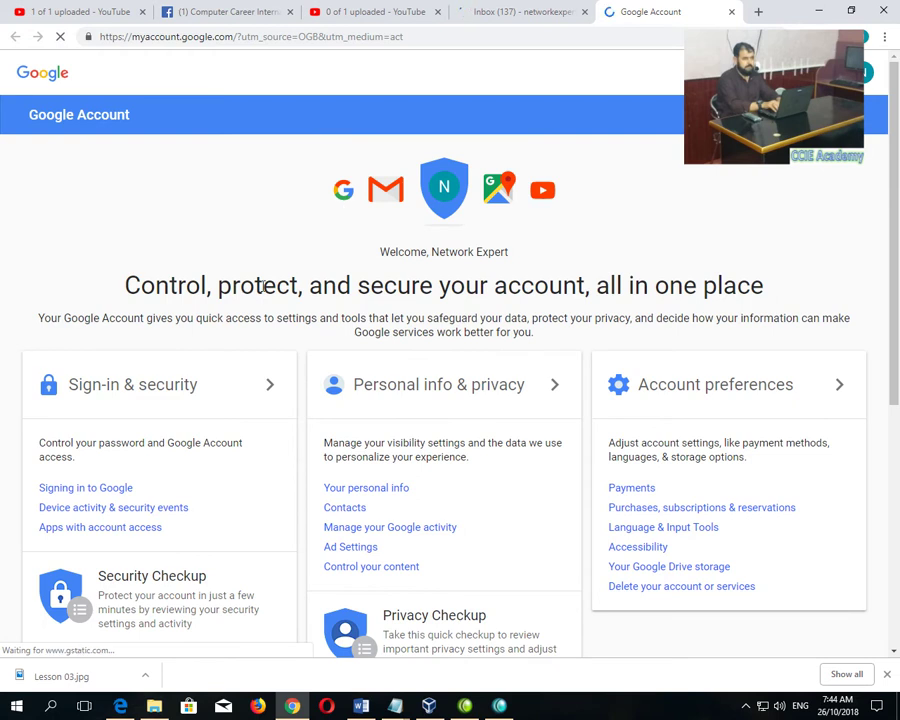
- Open Sign-in & security, scroll to Password & sign-in method, and highlight the 2-Step Verification text
click(272, 391)
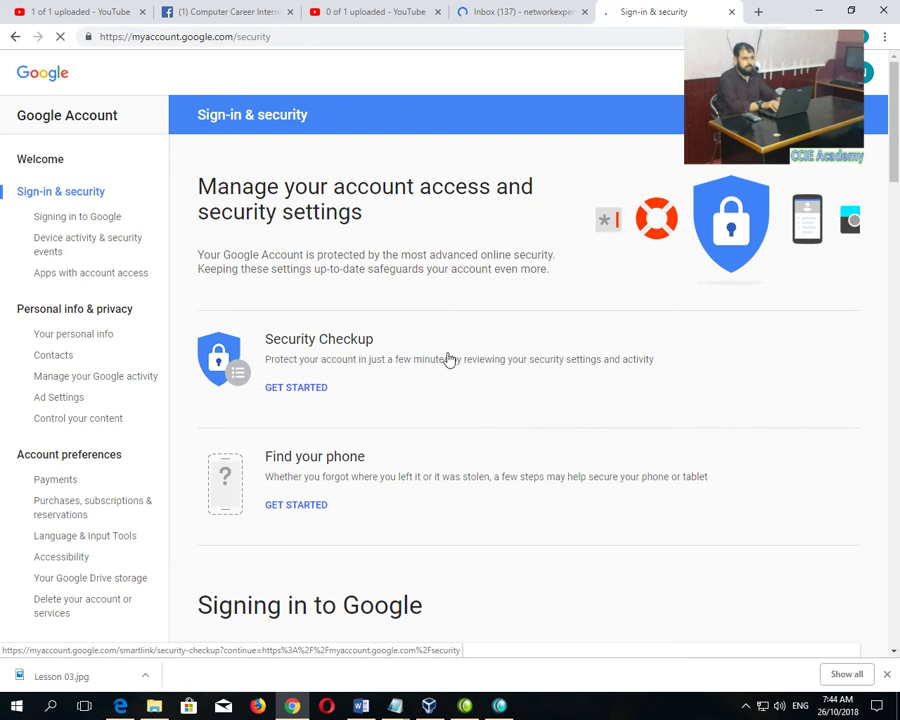
drag(893, 163, 897, 268)
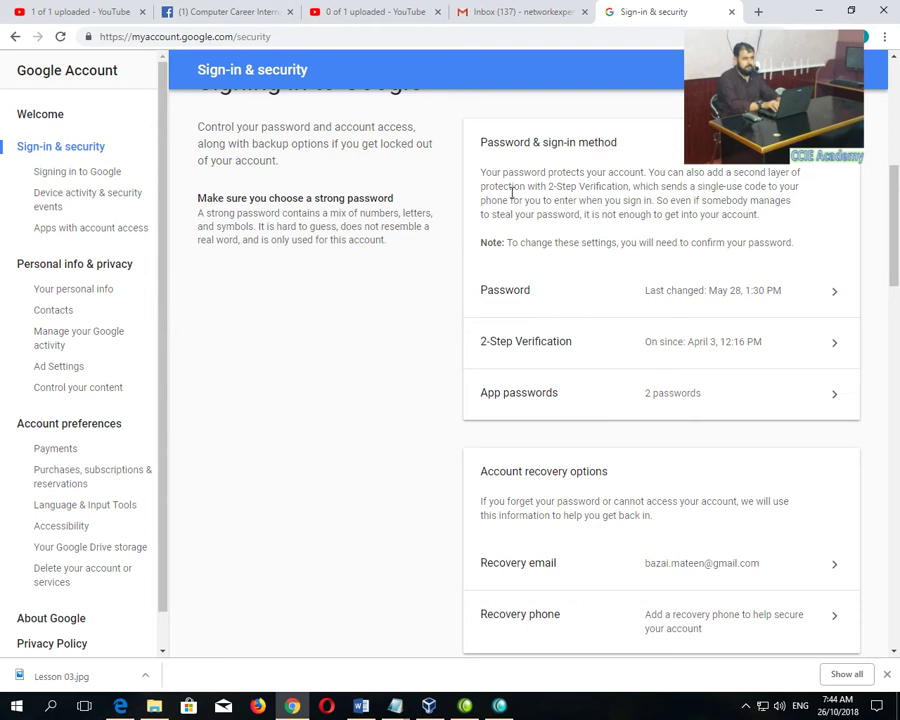
drag(547, 190, 627, 187)
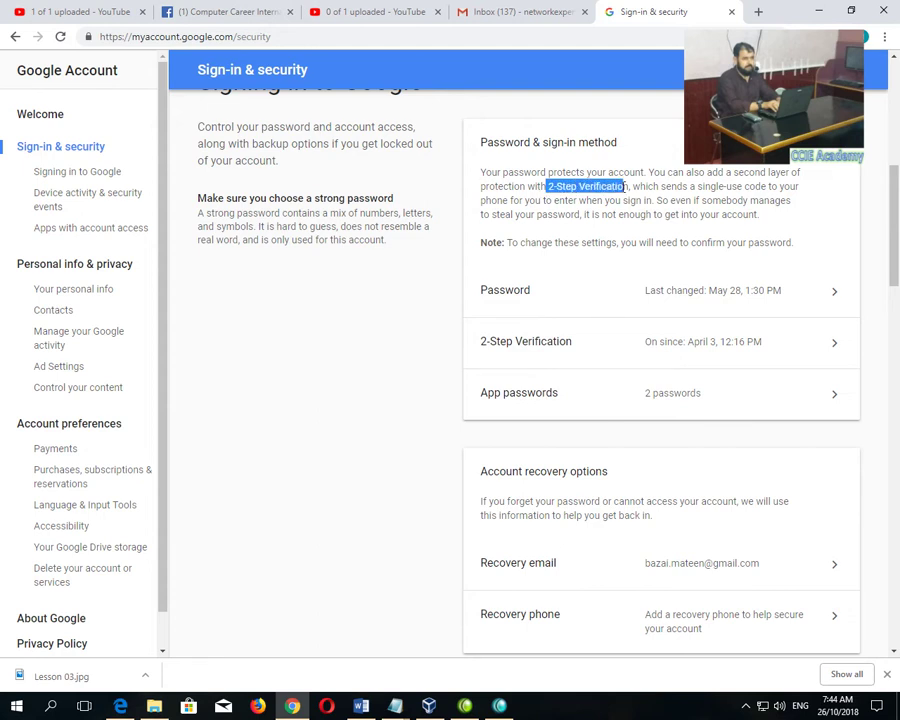
drag(648, 187, 760, 187)
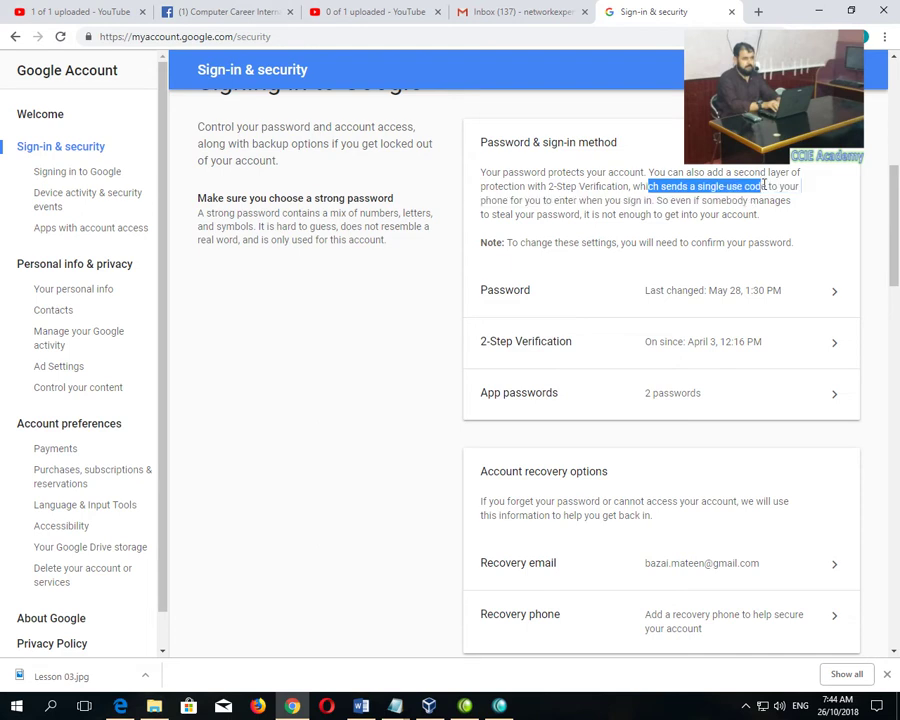
click(503, 197)
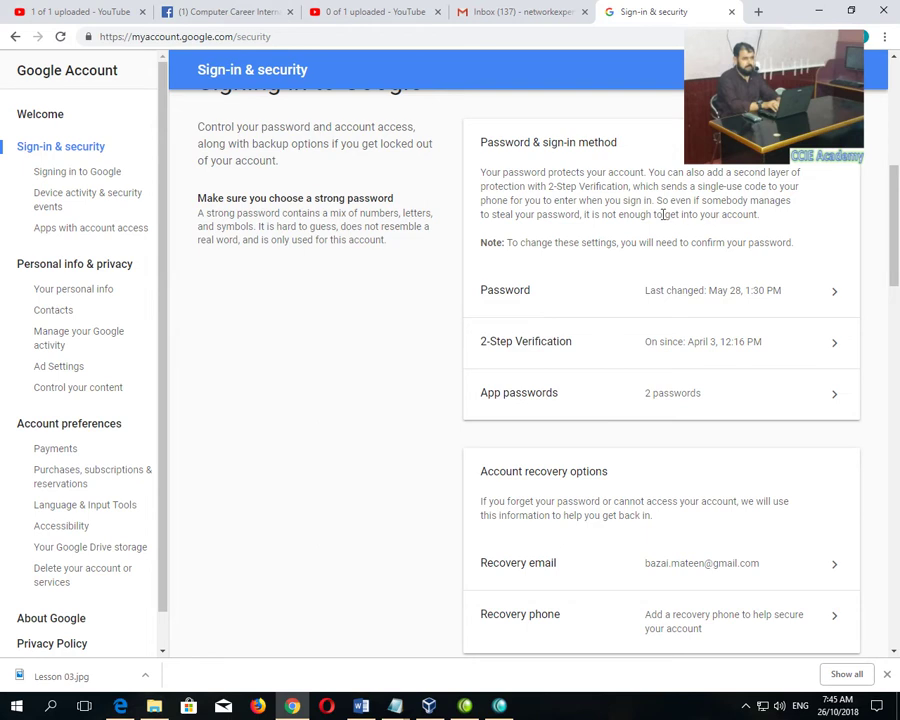
drag(621, 216, 760, 220)
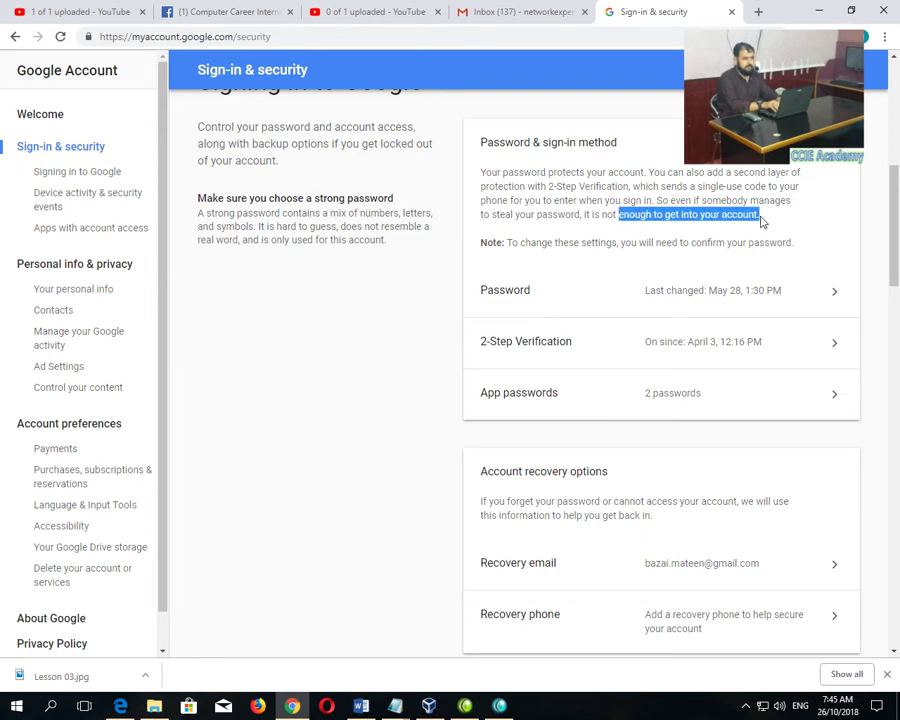
click(760, 220)
drag(508, 242, 793, 247)
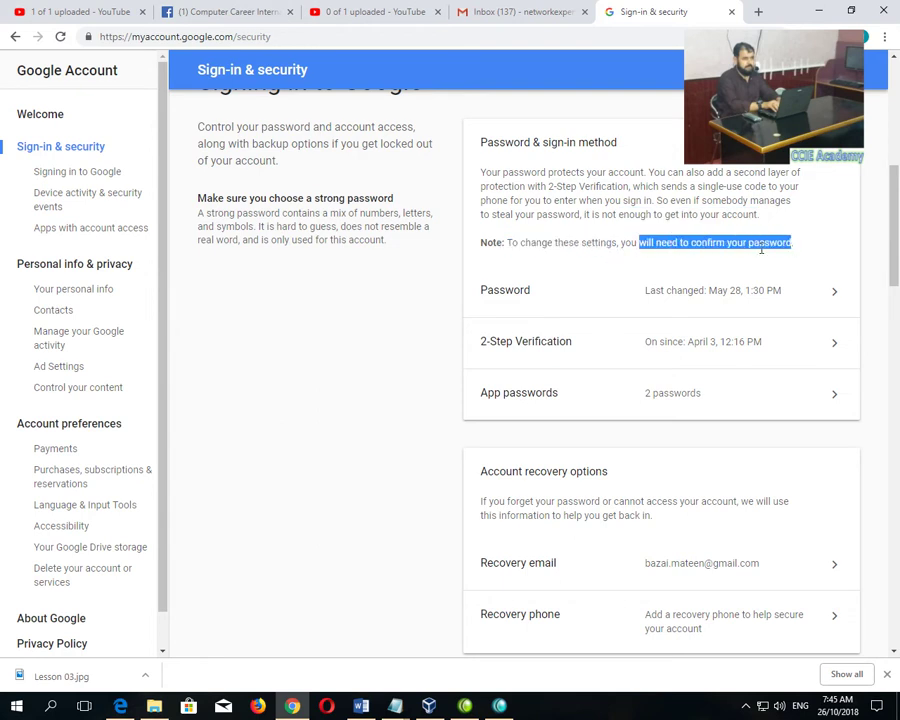
click(612, 254)
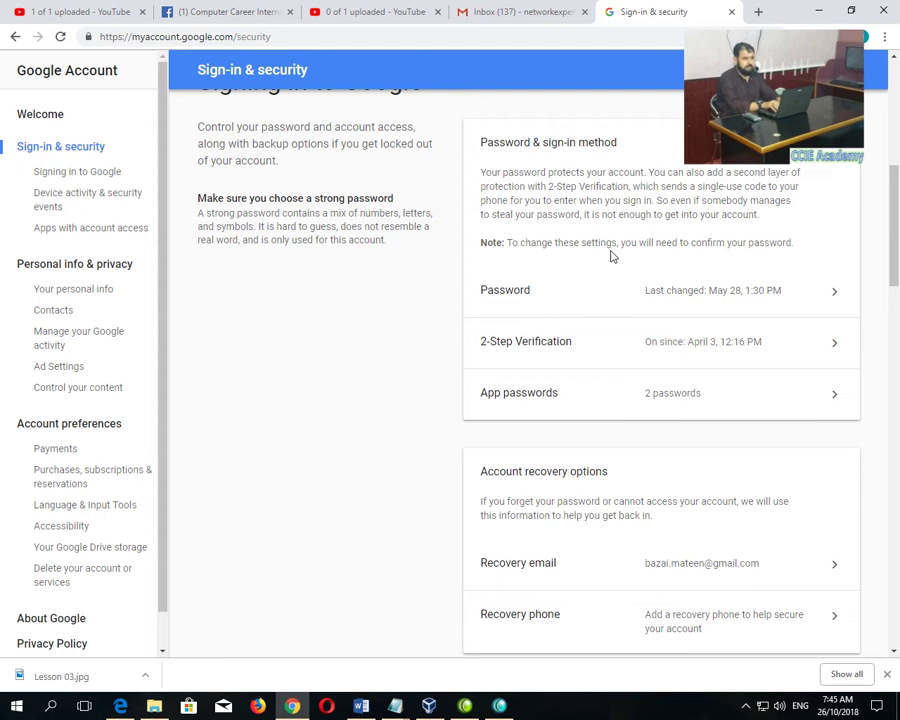
- Open the Password row, submit the filled-in current password, and dismiss the Facebook notification
click(524, 299)
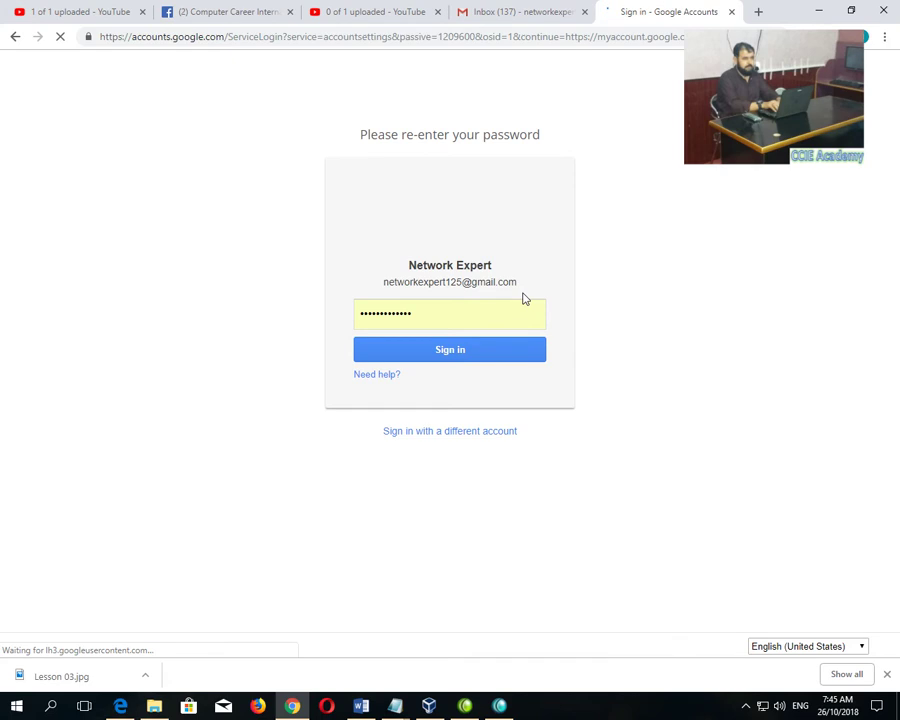
right_click(389, 314)
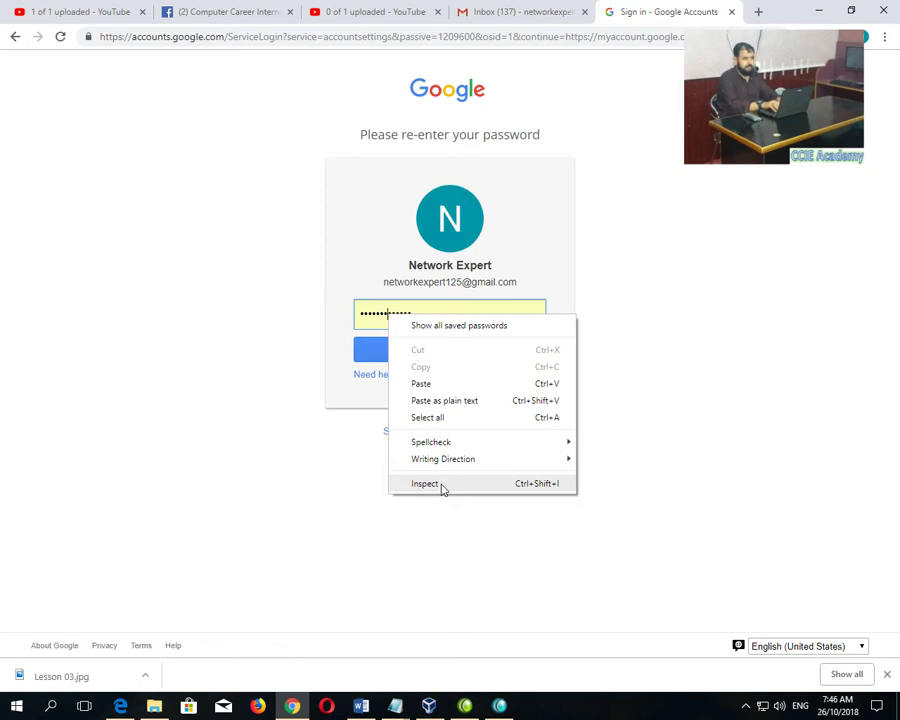
click(347, 327)
click(450, 356)
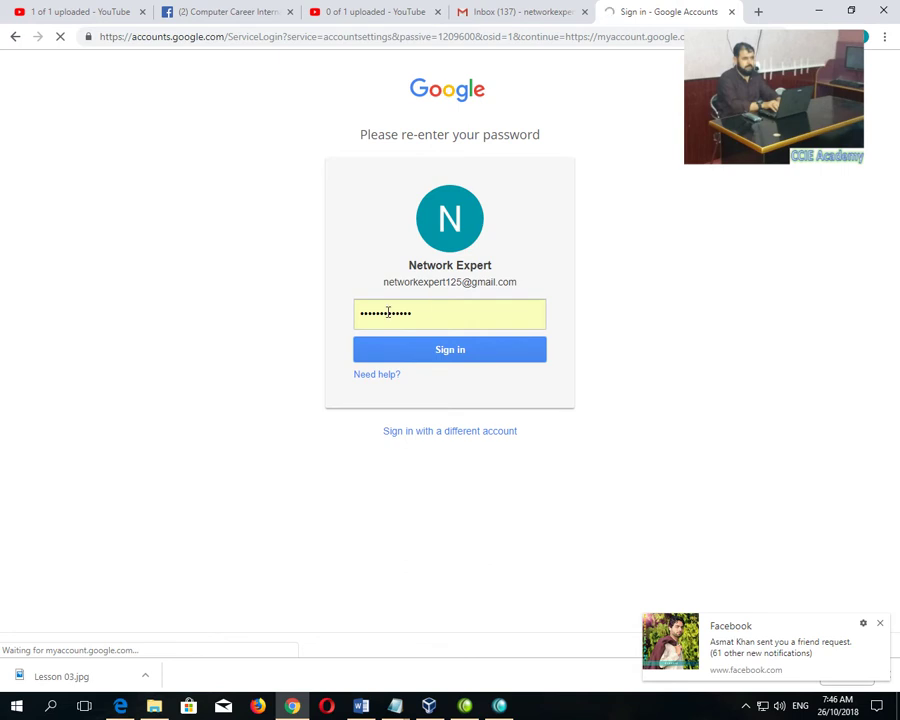
click(882, 624)
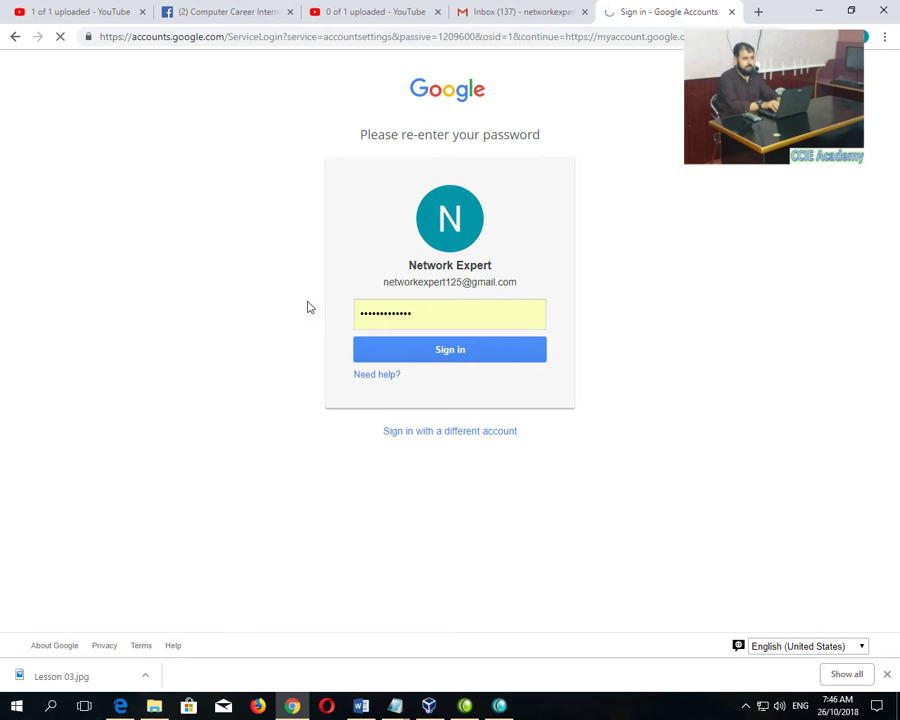
- Copy the Spanning-Tree video's share link and load it in the address bar
click(381, 17)
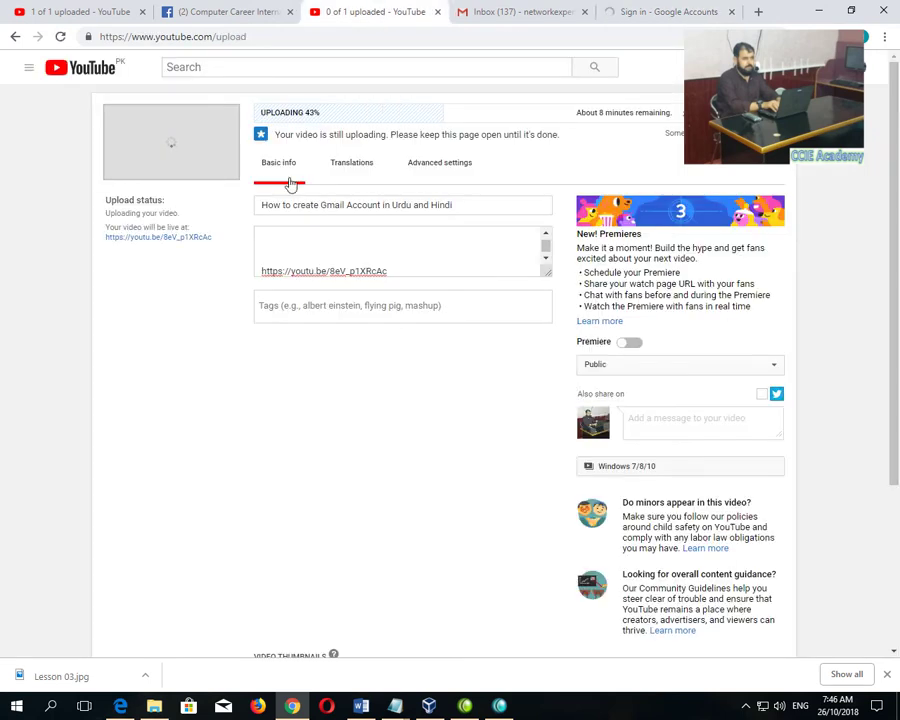
click(97, 10)
click(476, 200)
drag(476, 200, 210, 206)
right_click(298, 204)
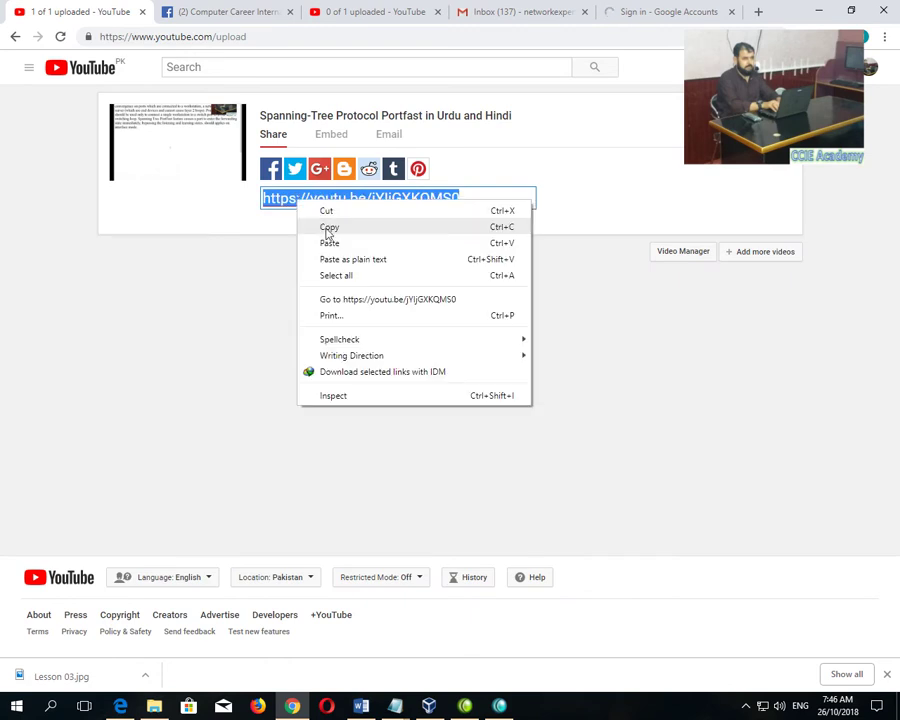
click(329, 227)
click(225, 40)
key(ctrl+v)
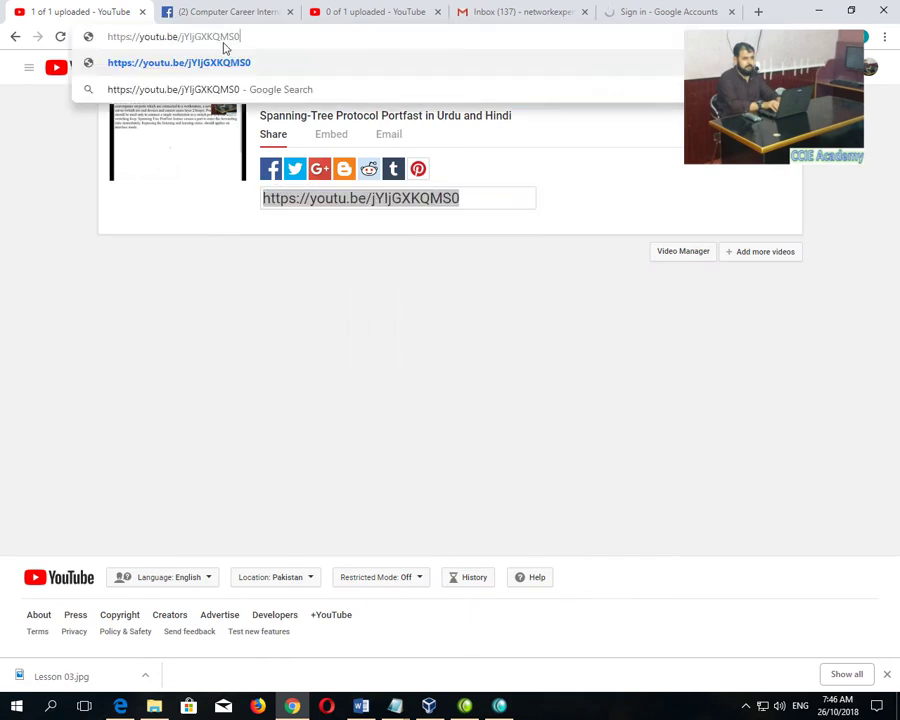
key(Return)
- Switch through the YouTube upload and Gmail tabs to the Google change-password page
click(375, 12)
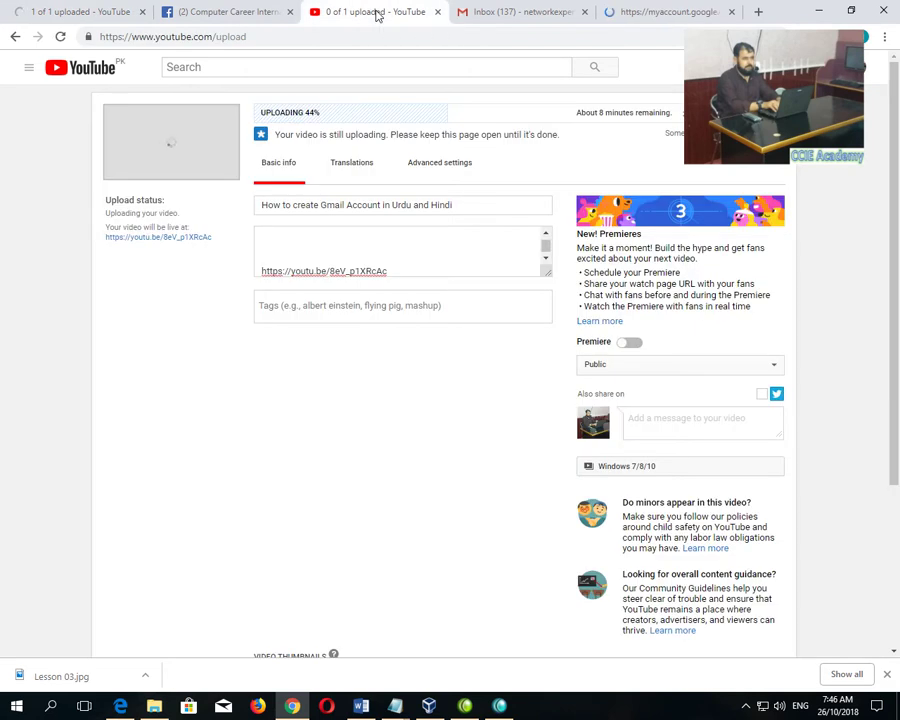
click(492, 20)
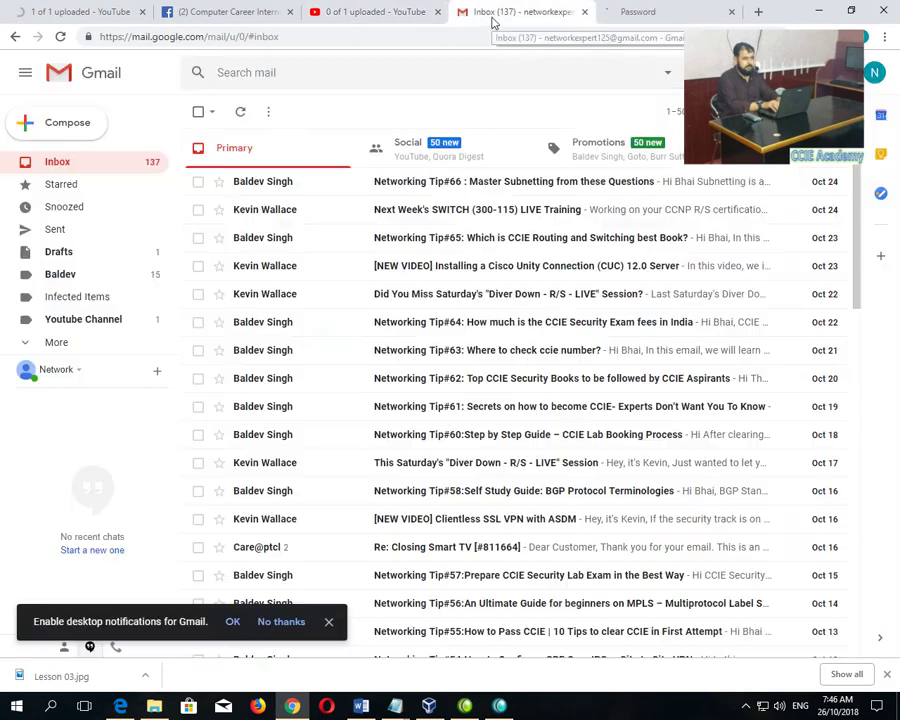
click(612, 14)
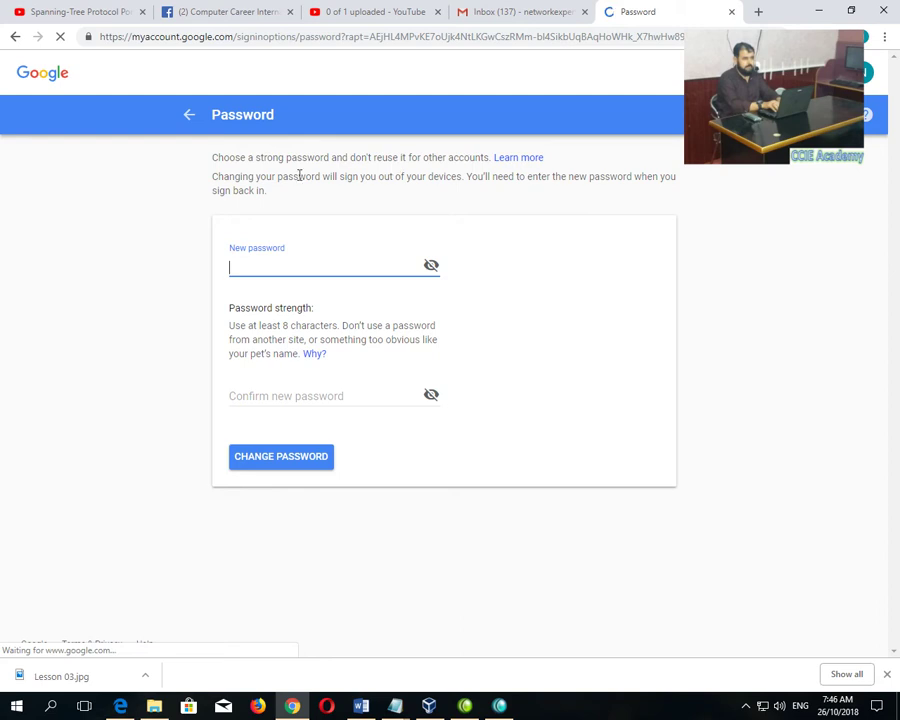
drag(253, 157, 450, 162)
click(452, 160)
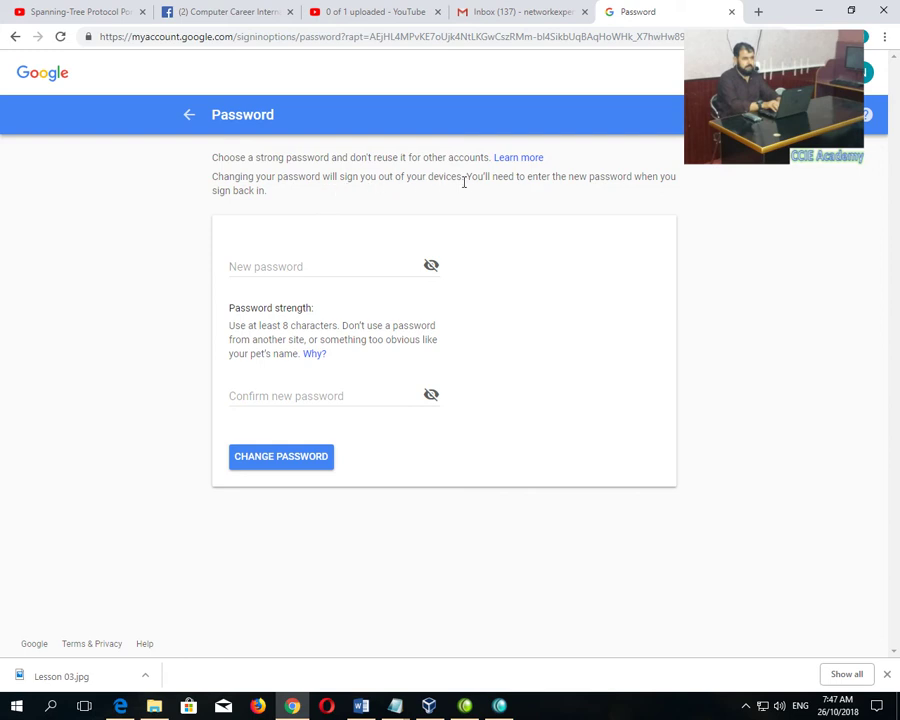
drag(470, 181, 512, 189)
click(594, 192)
click(259, 264)
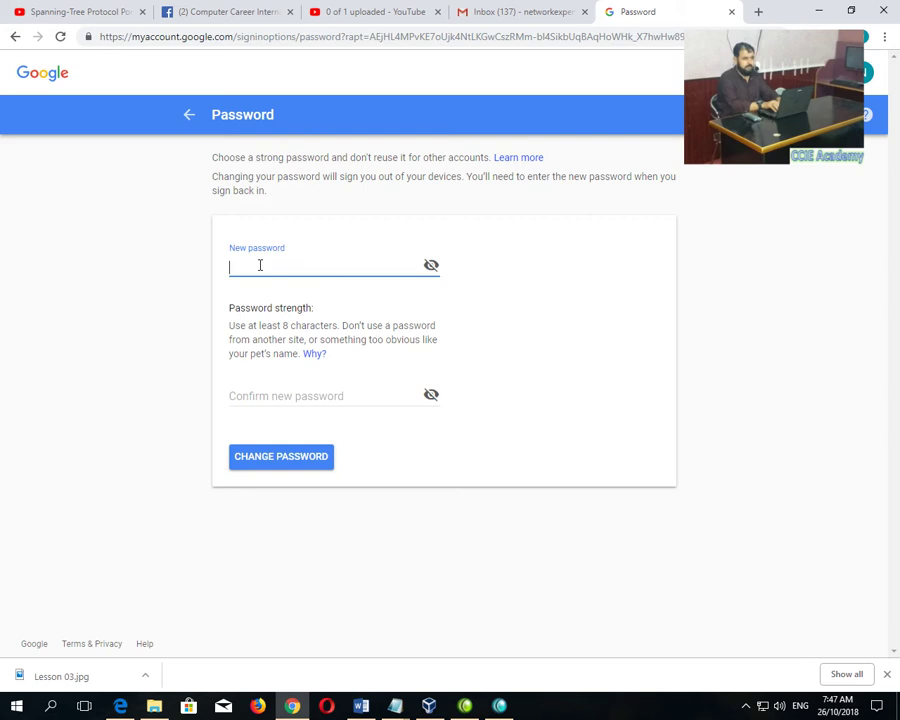
- Type a new password, prefix it with 1, reveal it, and append # so it's rated Strong
text(•••••••••••••••)
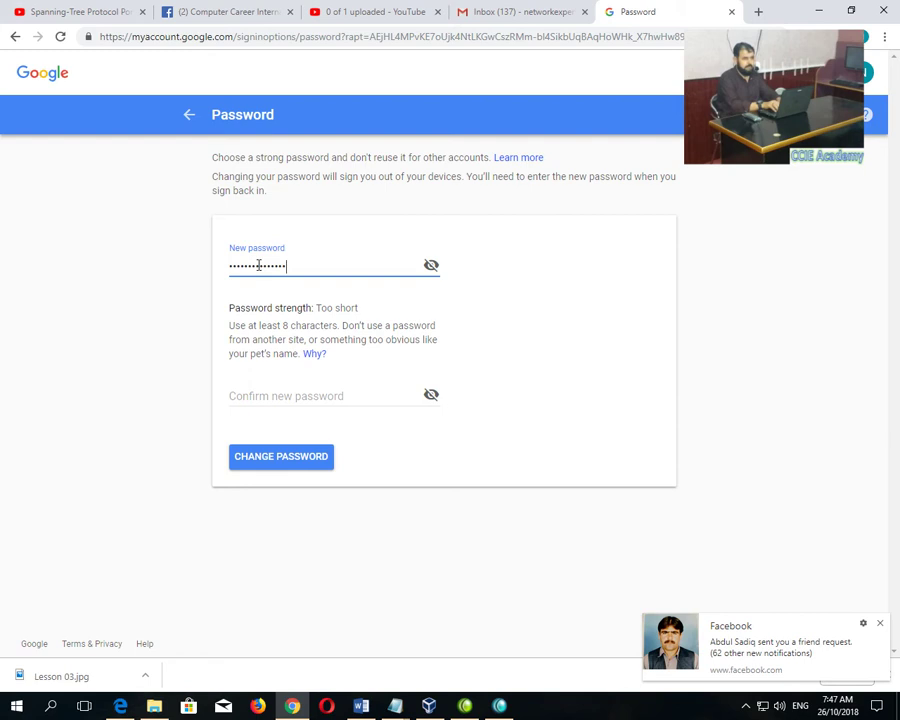
click(880, 623)
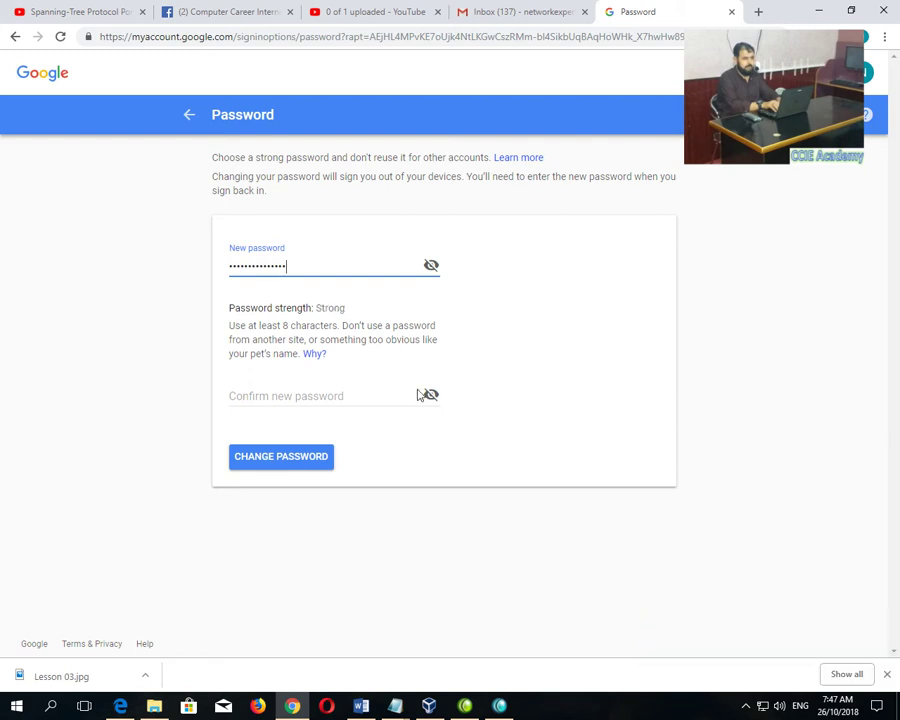
click(229, 266)
text(1)
click(429, 268)
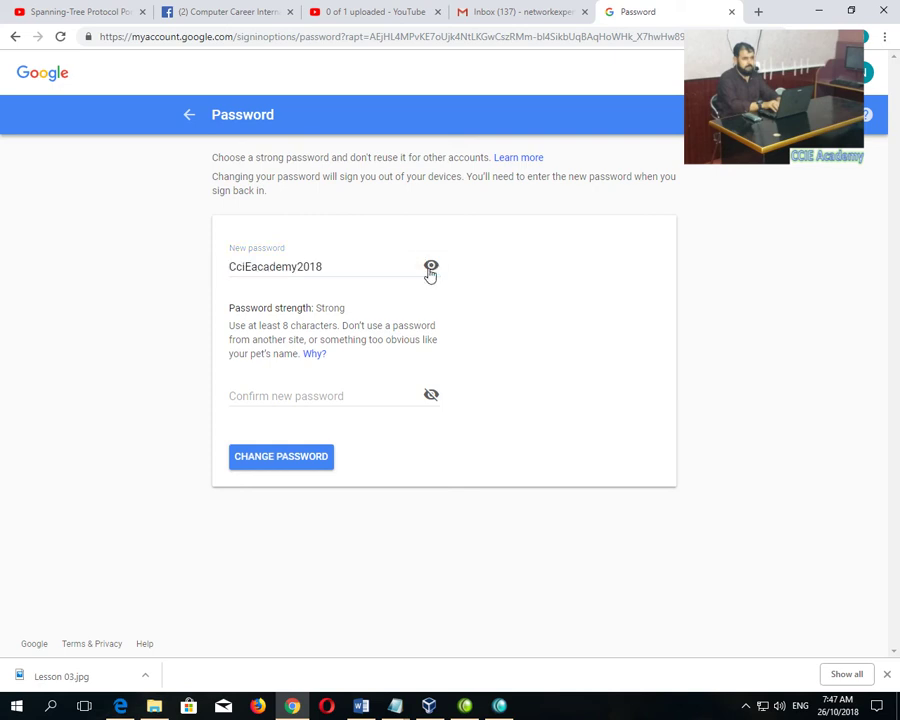
click(352, 265)
text(#)
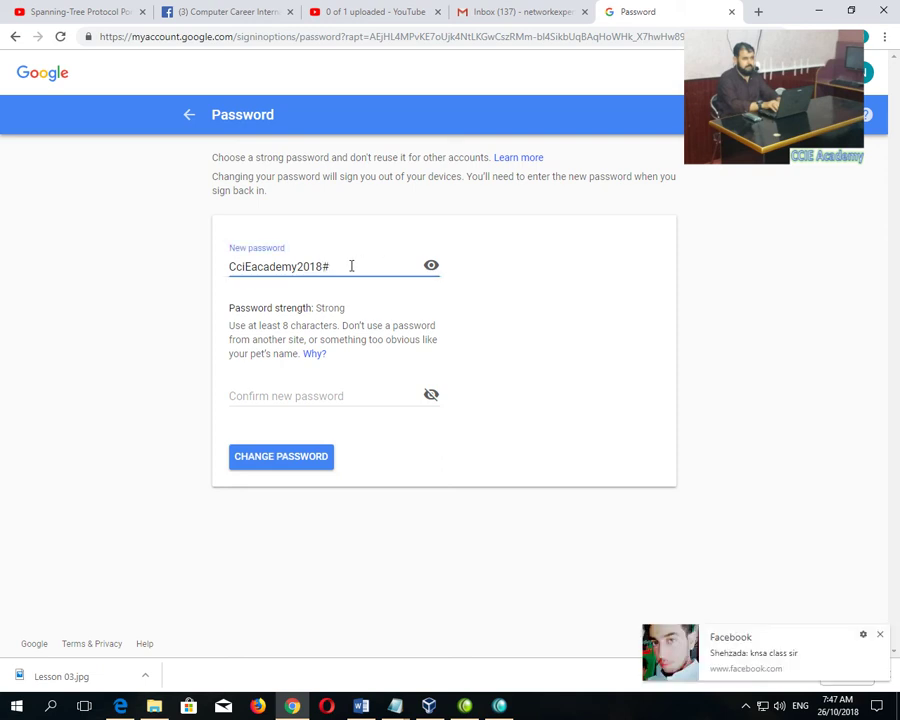
click(880, 634)
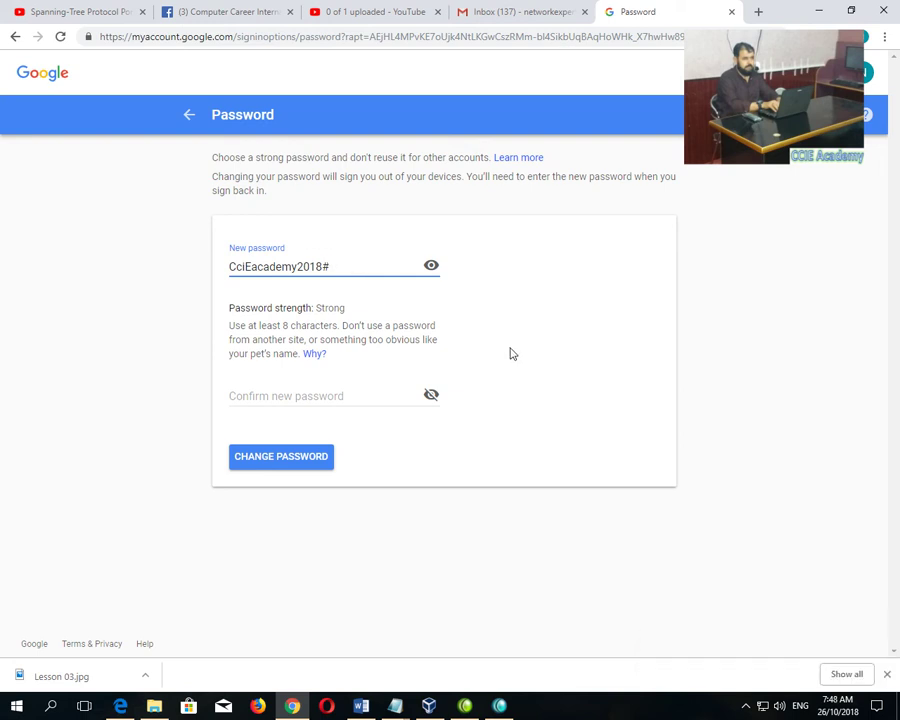
- Type the confirmation password, reveal it, and delete the trailing space from the new password
click(299, 395)
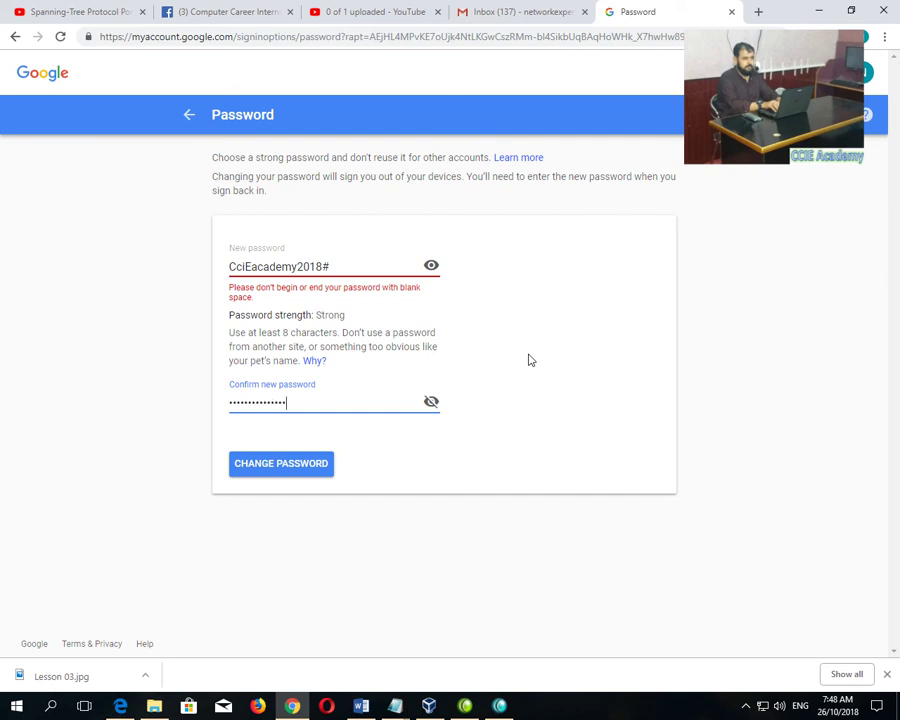
click(430, 404)
click(348, 267)
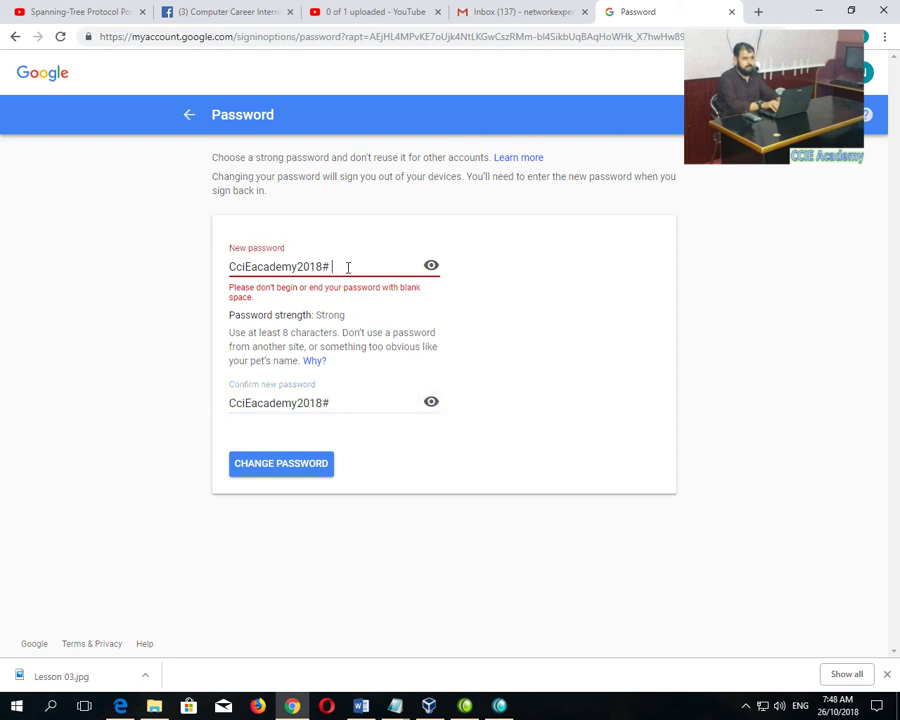
key(BackSpace)
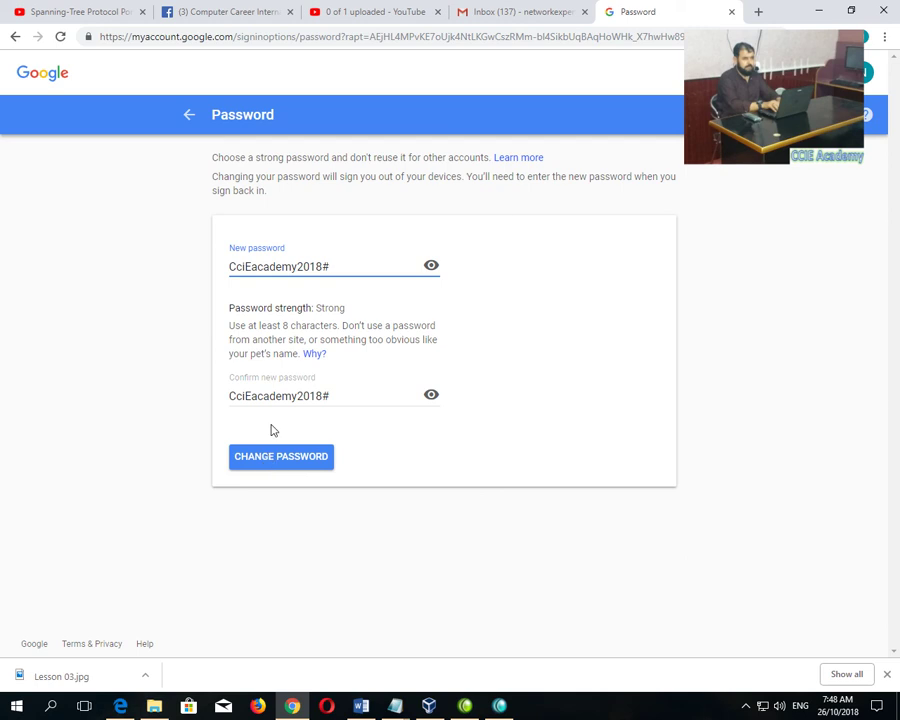
- Erase both the confirmation and new password fields
drag(348, 398, 88, 404)
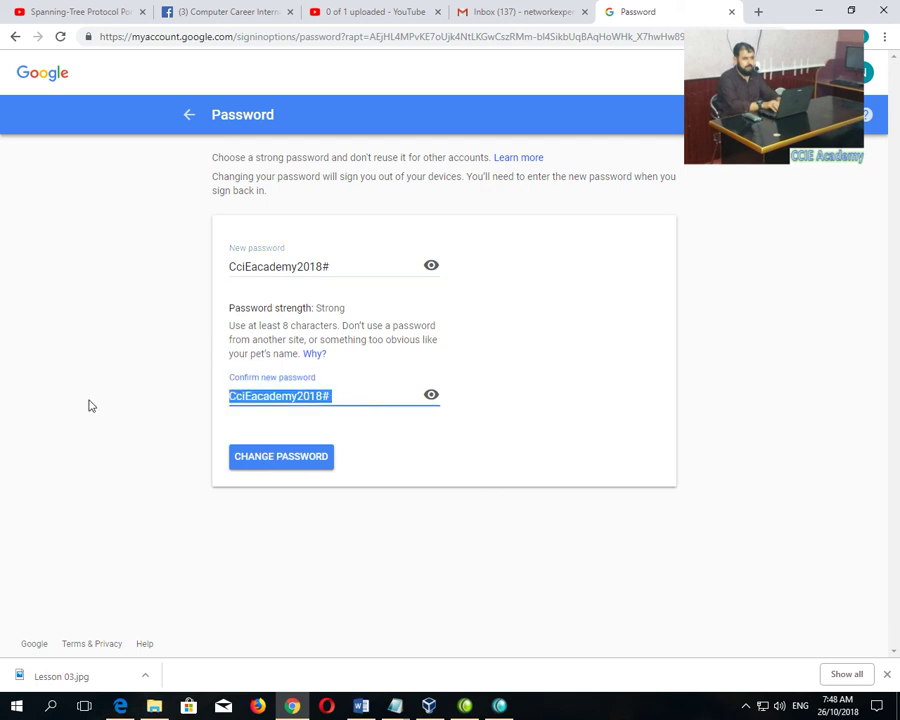
key(BackSpace)
drag(356, 262, 136, 276)
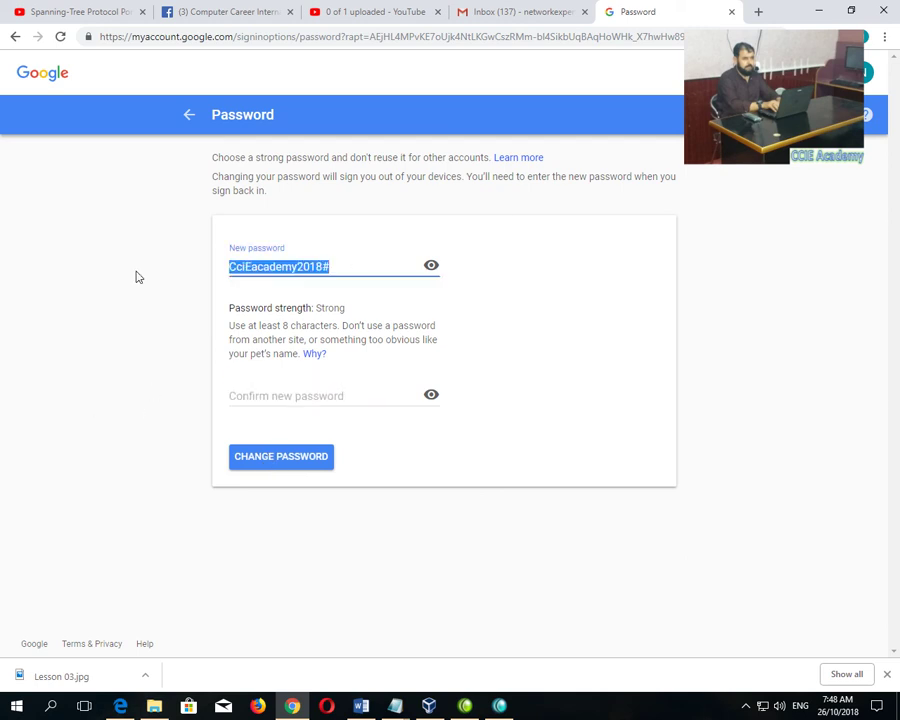
key(BackSpace)
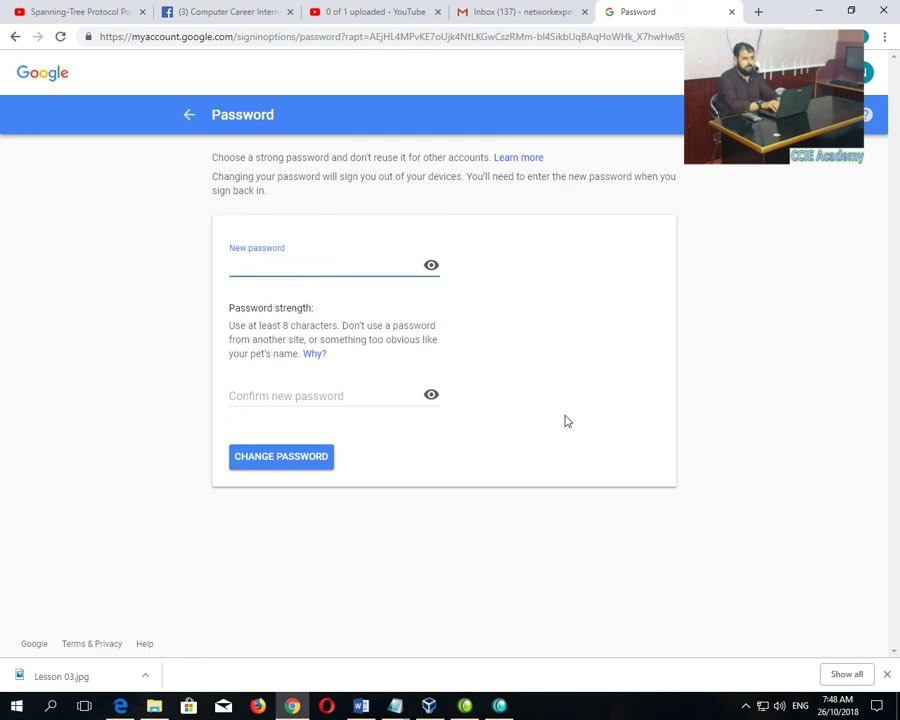
- Copy the Spanning-Tree Protocol video's web address and paste it into the Facebook post box
click(72, 14)
right_click(130, 37)
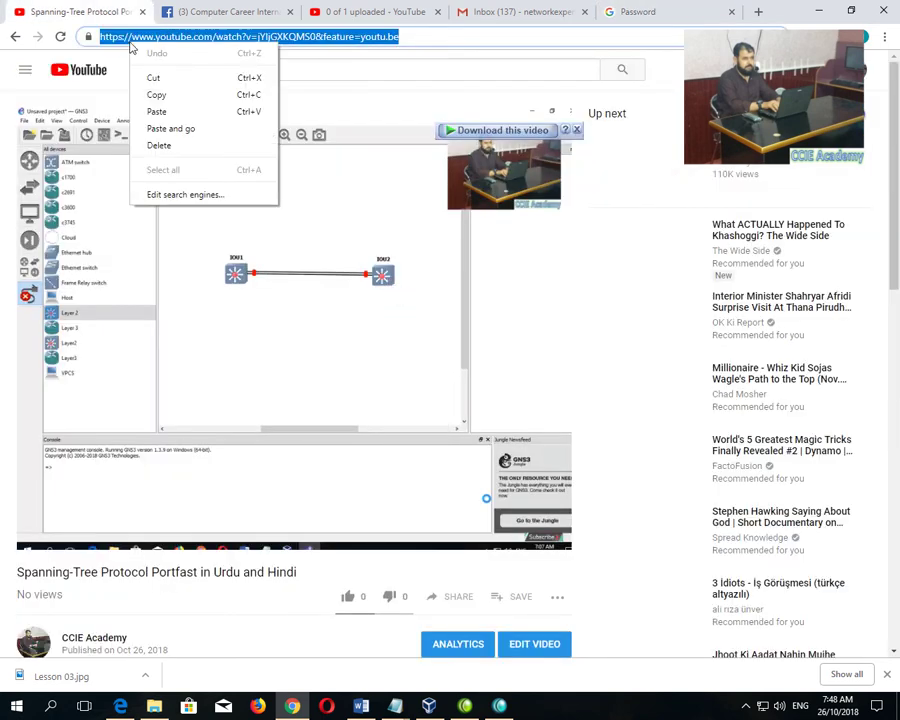
click(157, 96)
click(215, 14)
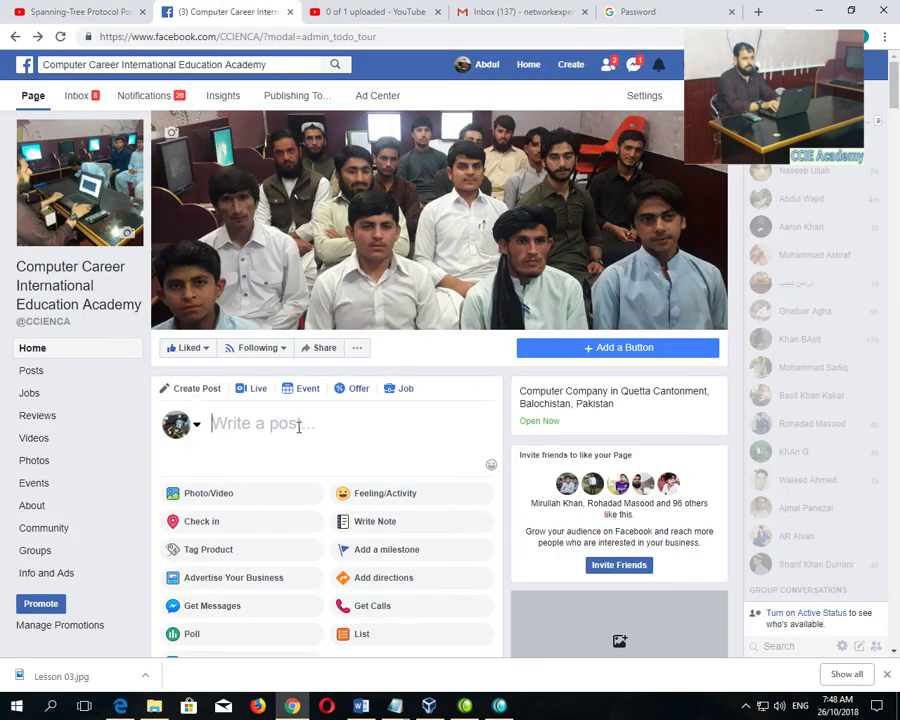
key(ctrl+v)
- Minimize the browser and refresh the Windows desktop twice
click(818, 10)
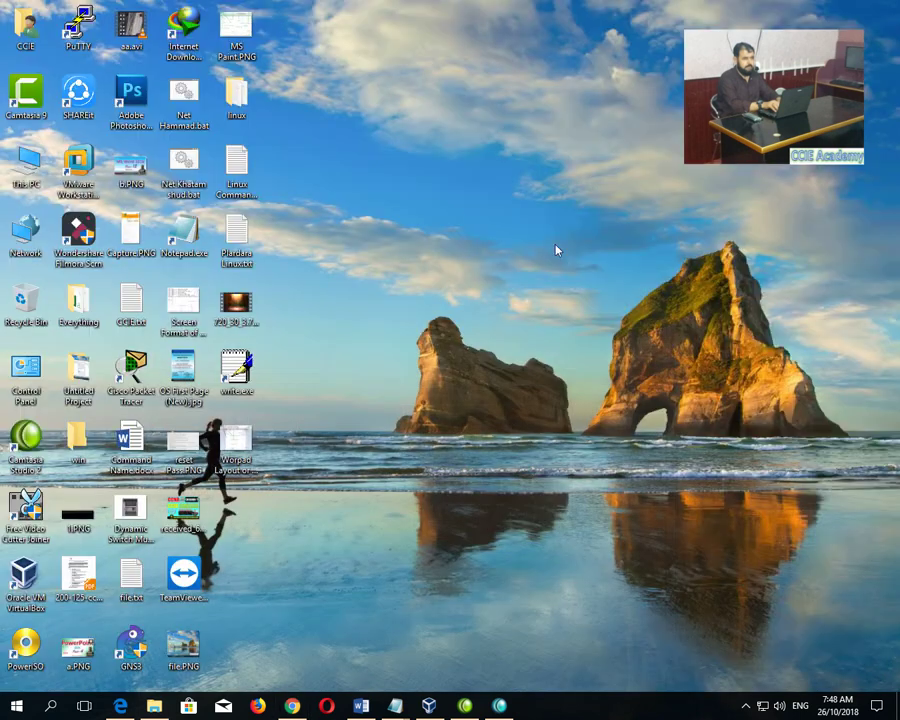
right_click(440, 168)
click(458, 205)
right_click(419, 184)
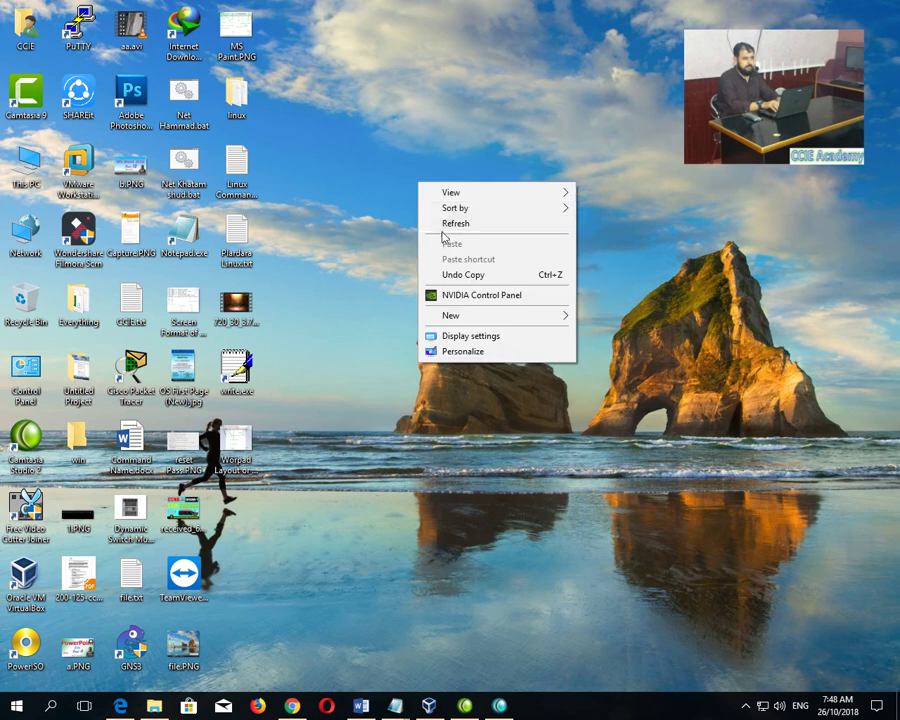
click(455, 224)
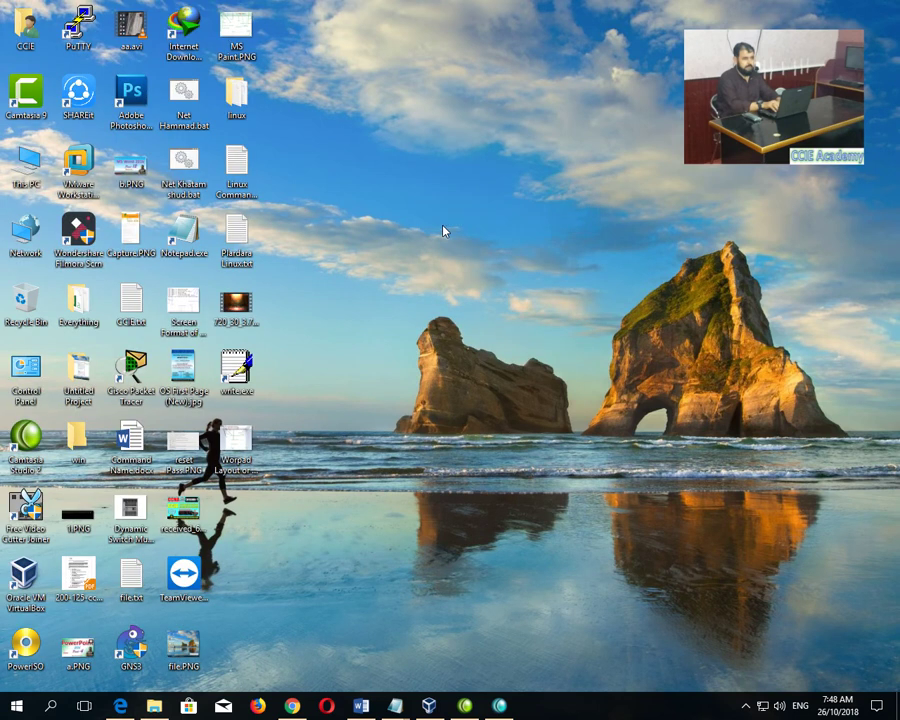